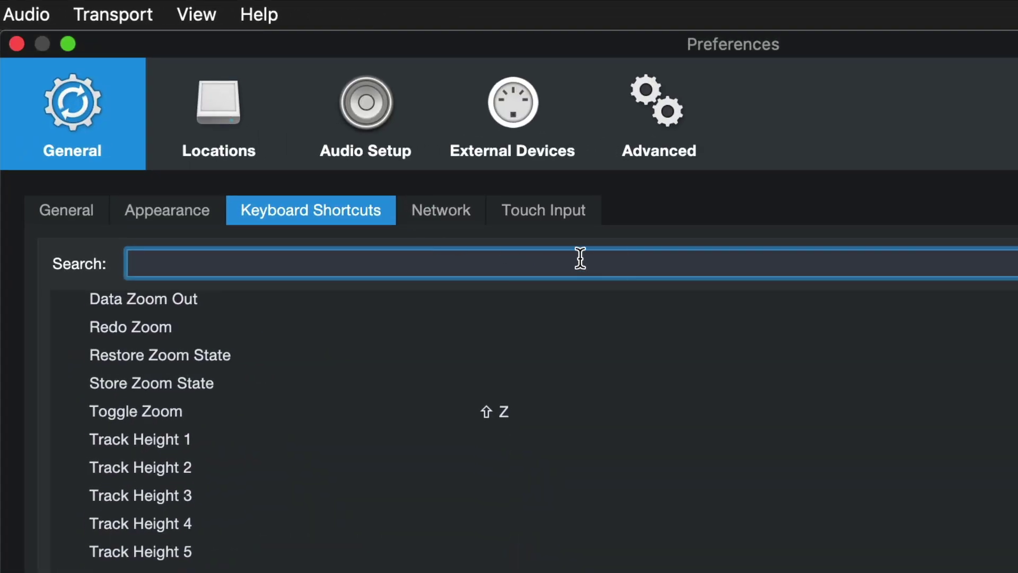
Filter shortcuts by 'all notes off' and assign the # key to Devices > All Notes Off.
text(all notes off)
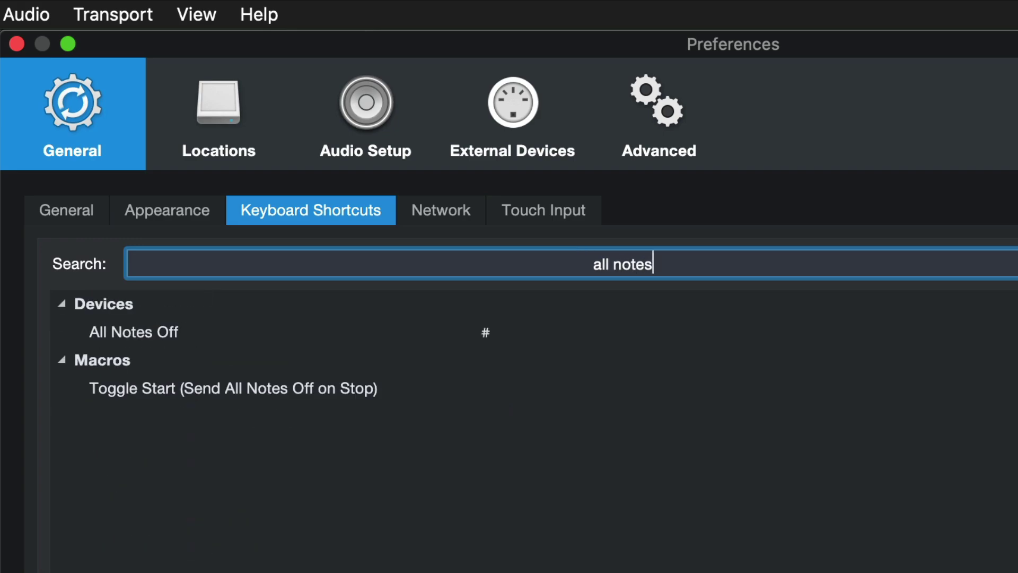
click(189, 334)
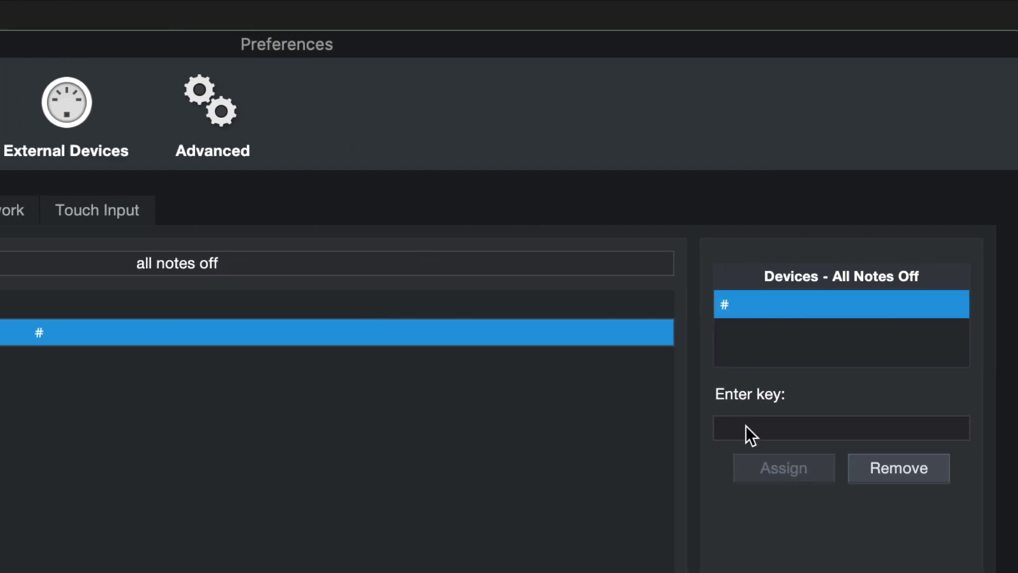
click(745, 428)
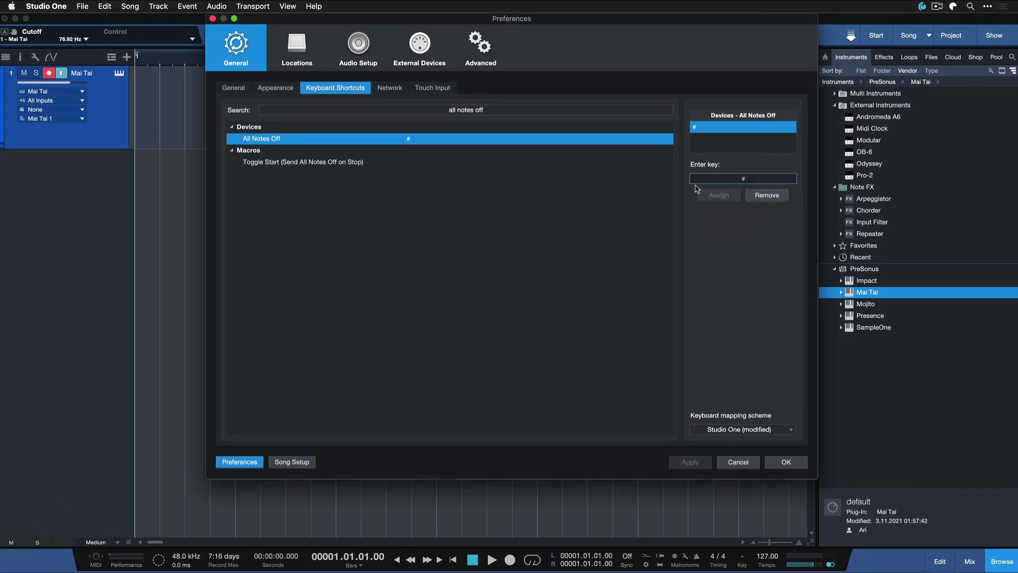
Cancel Preferences, bring up the Mai Tai instrument editor, and stop playback.
click(740, 462)
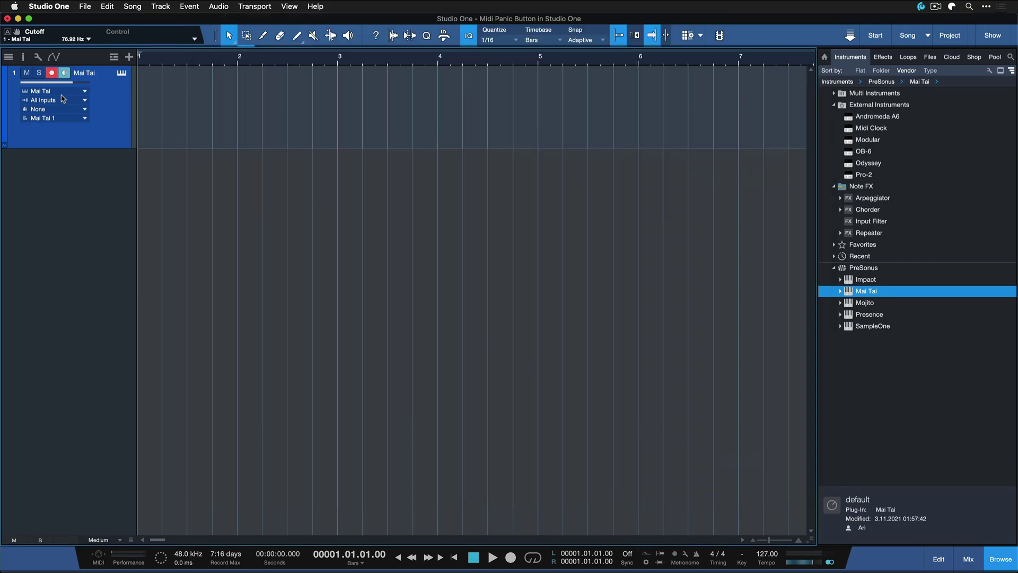
click(122, 74)
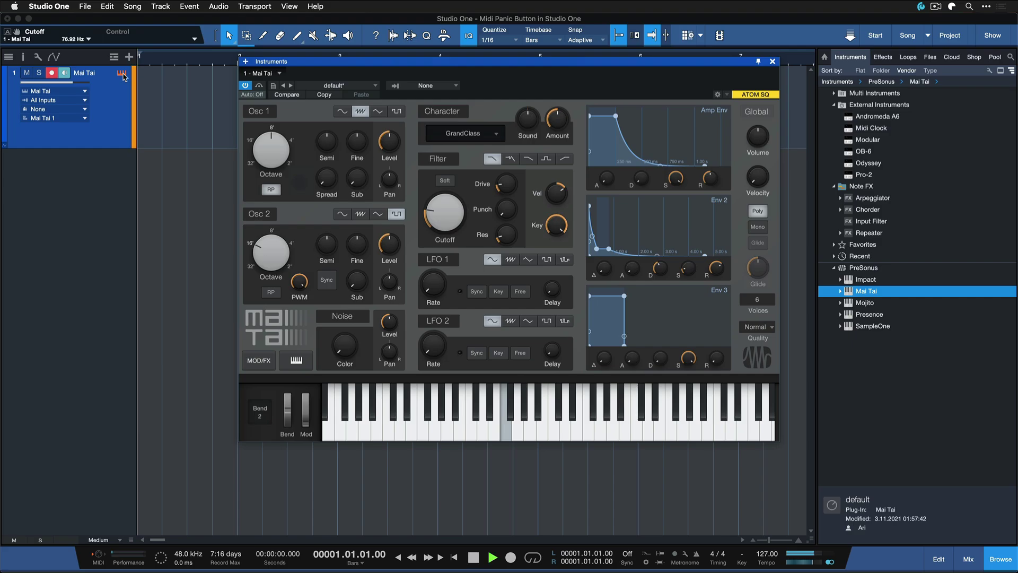
key(space)
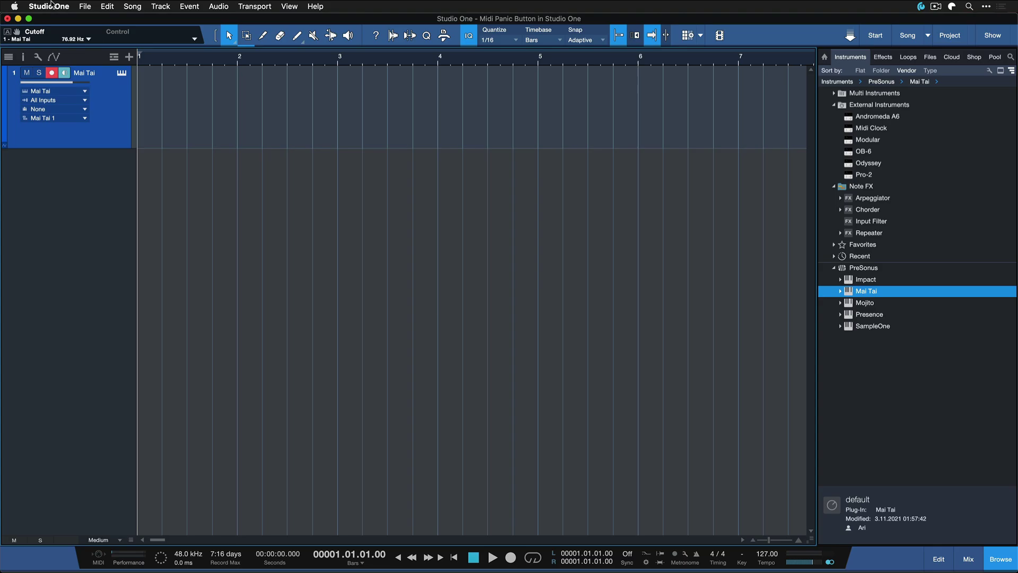
Open Studio One Preferences at the External Devices page.
click(52, 6)
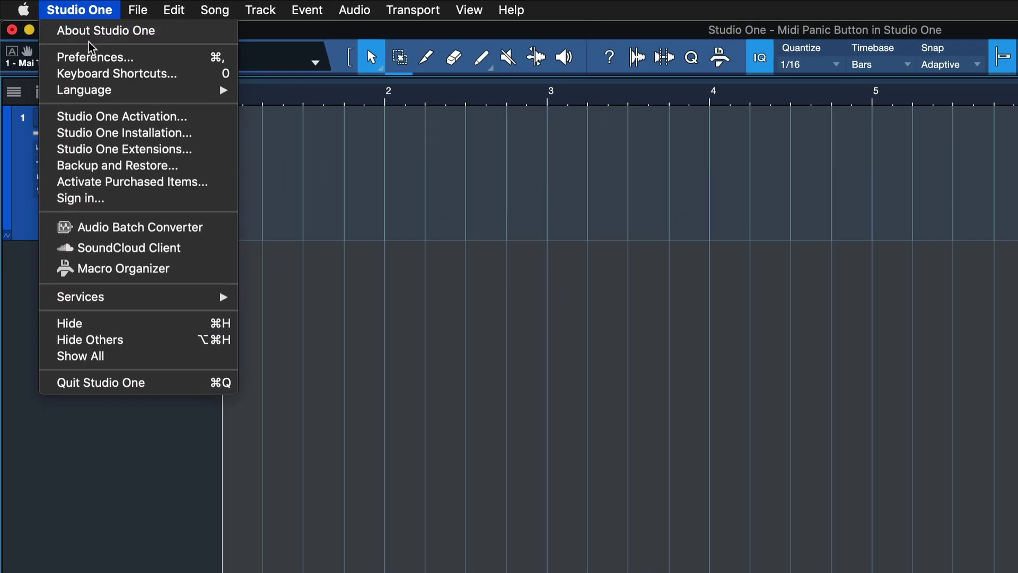
click(90, 55)
click(682, 74)
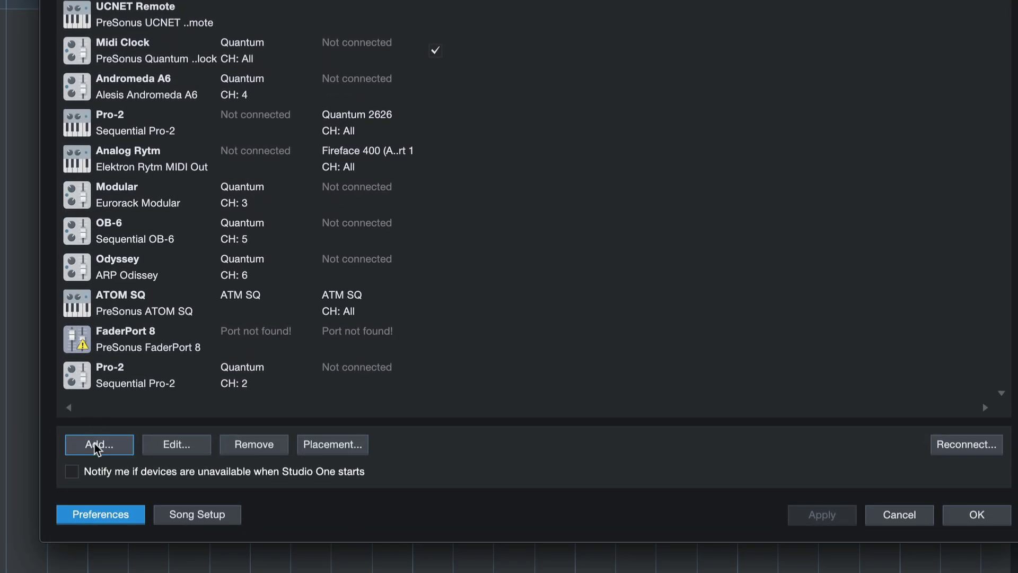
Add a device and choose the generic New Keyboard type.
click(98, 446)
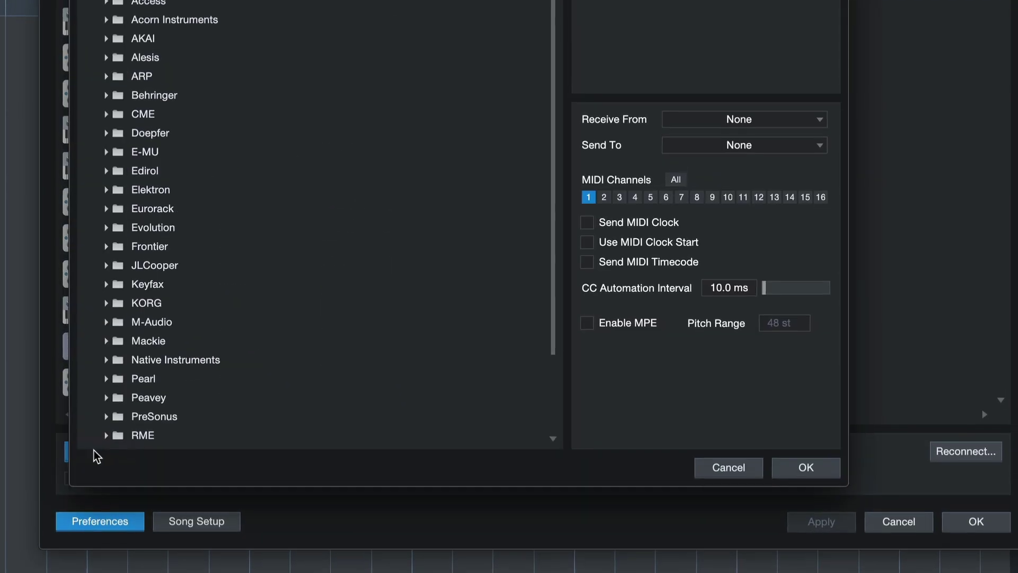
click(142, 131)
click(157, 148)
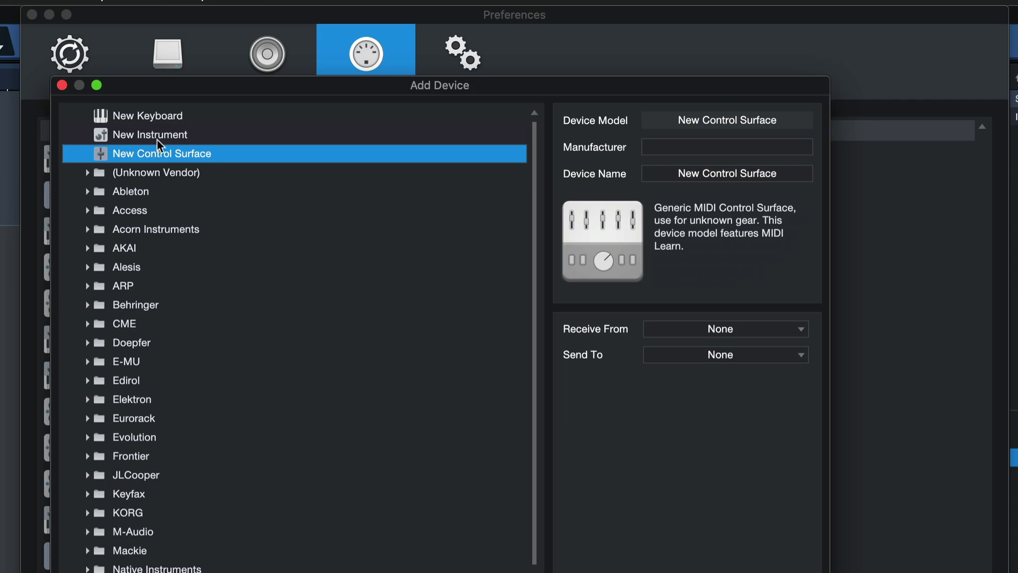
click(139, 118)
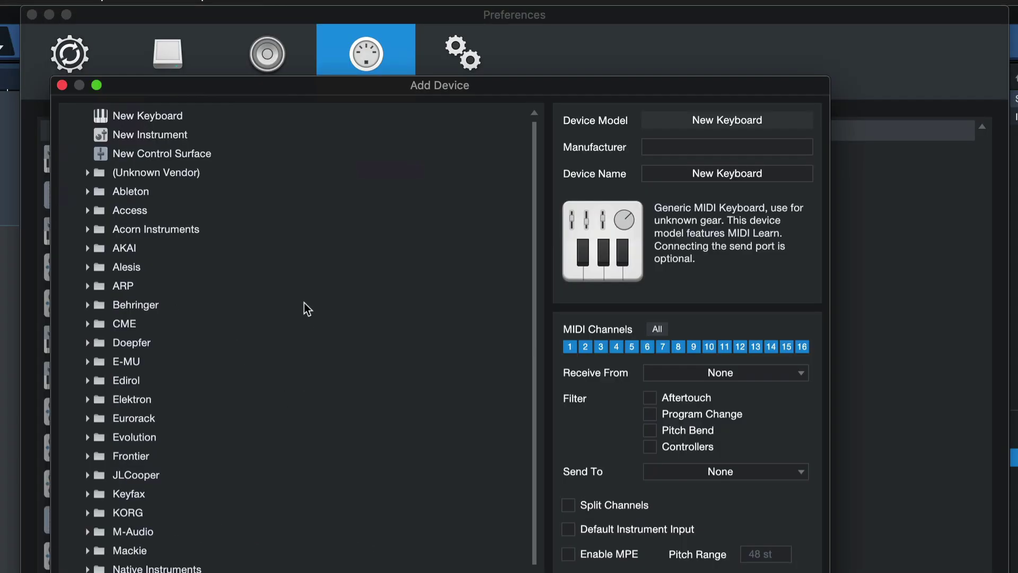
click(146, 118)
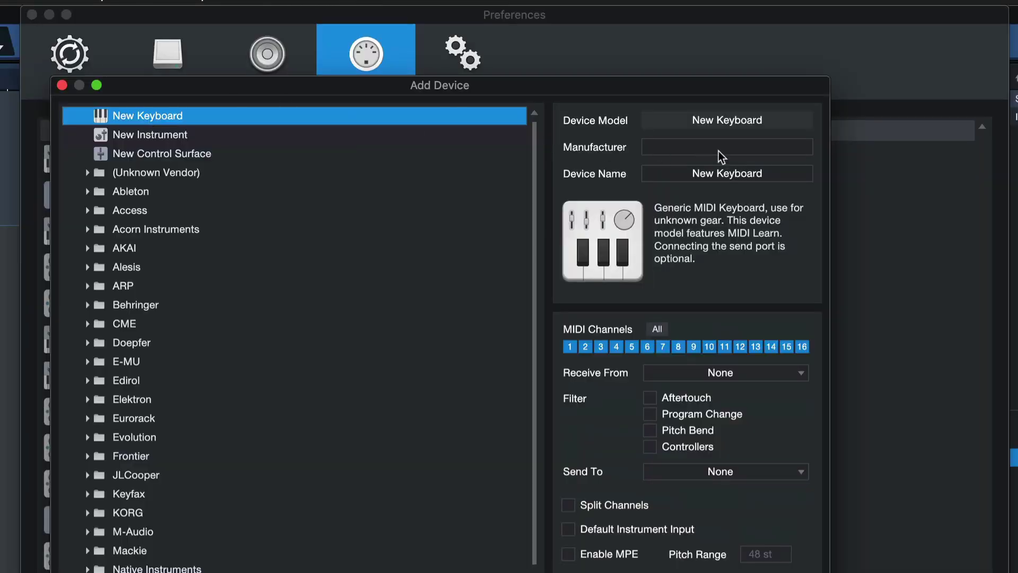
Set the New Keyboard to receive from ATM SQ and confirm the device with OK.
click(731, 143)
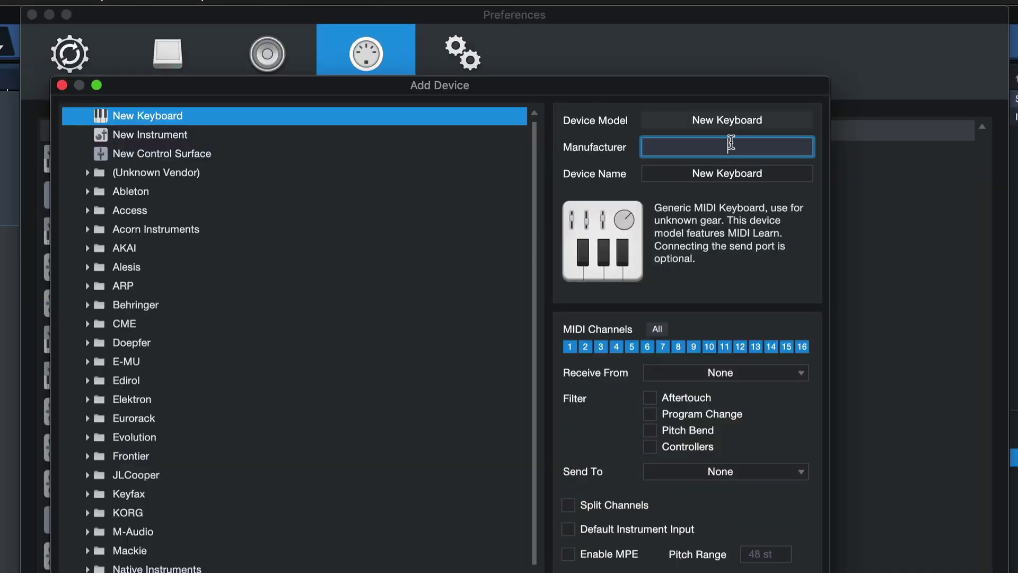
click(732, 170)
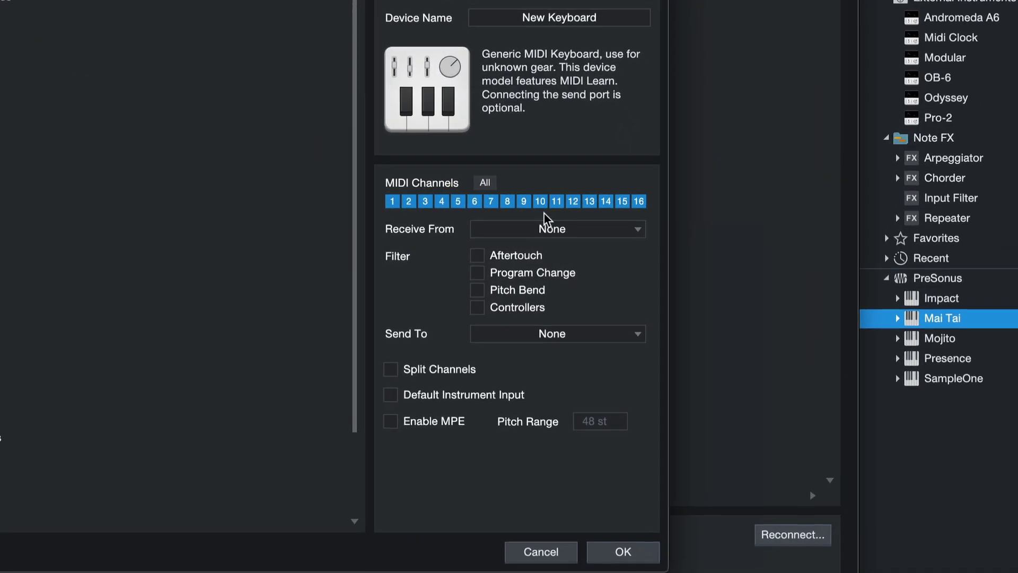
click(535, 230)
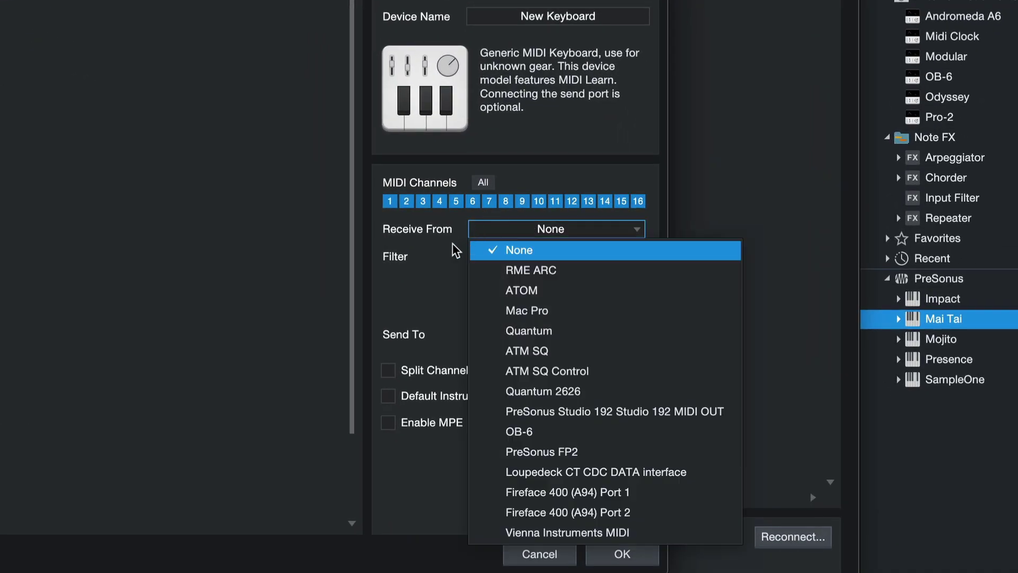
click(539, 351)
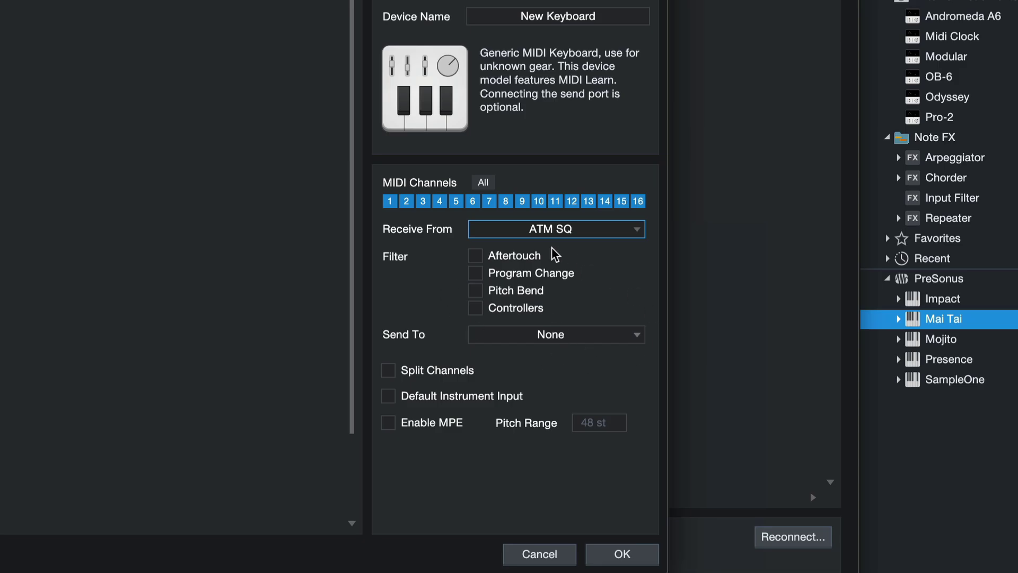
click(636, 557)
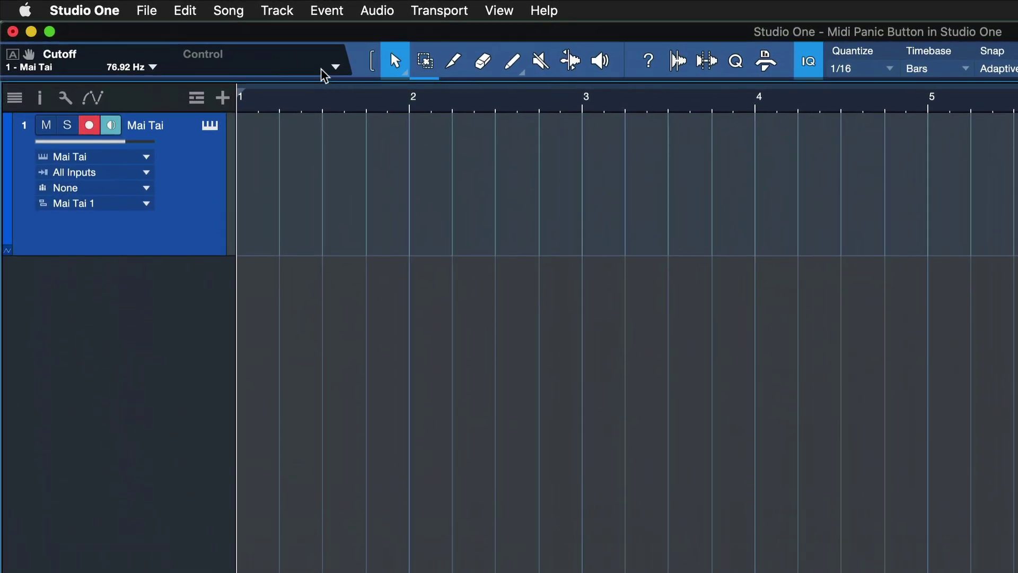
Show the External devices panel in the mixer console.
click(337, 67)
click(338, 70)
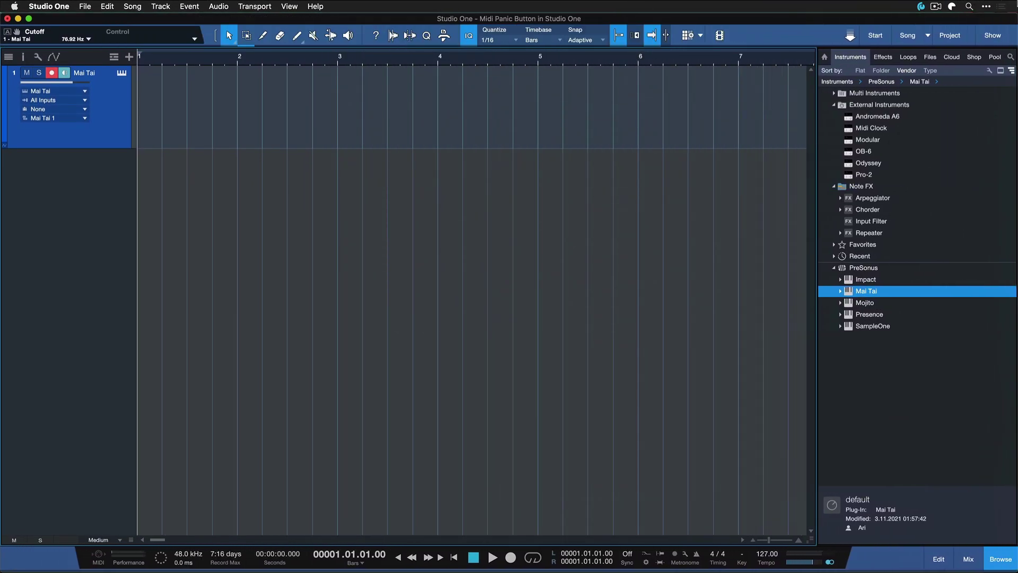
click(969, 560)
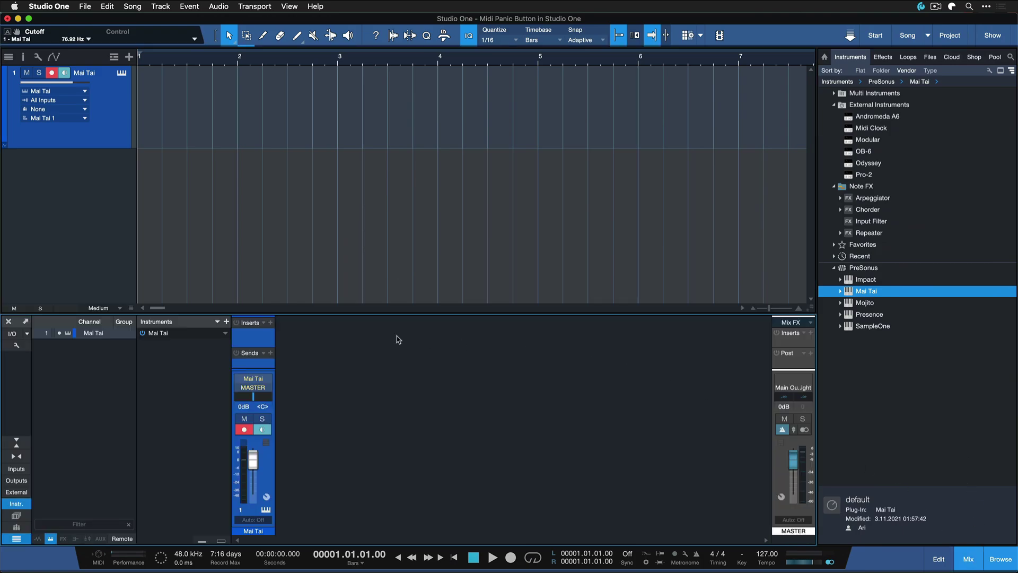
click(21, 492)
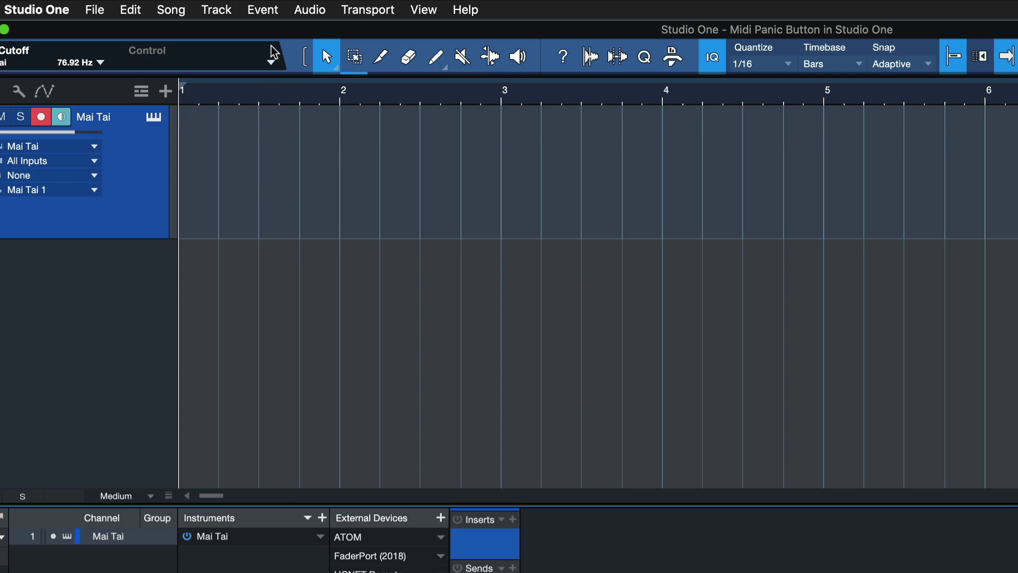
Open the New Keyboard's control window and enable MIDI Learn.
click(195, 38)
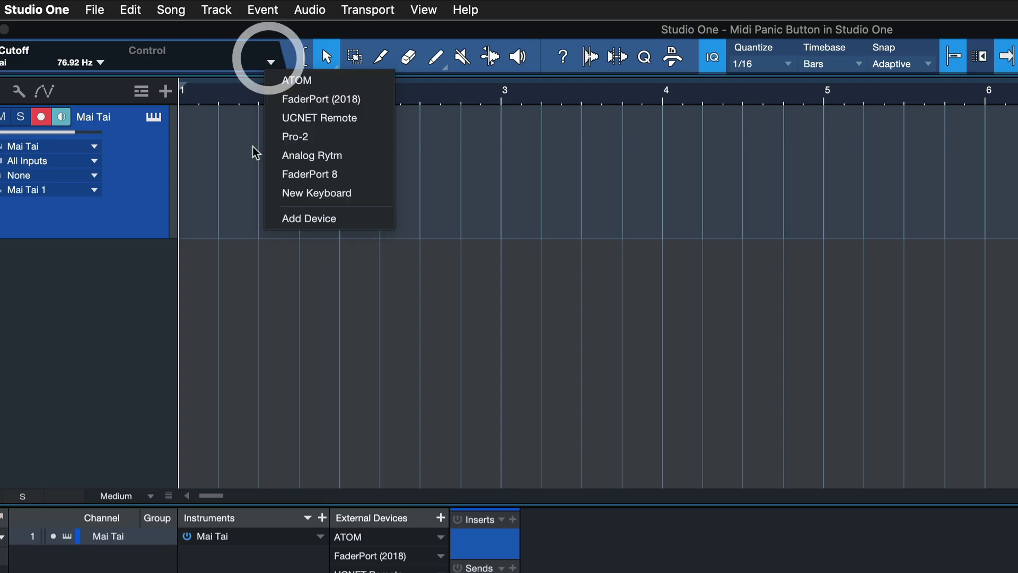
click(311, 204)
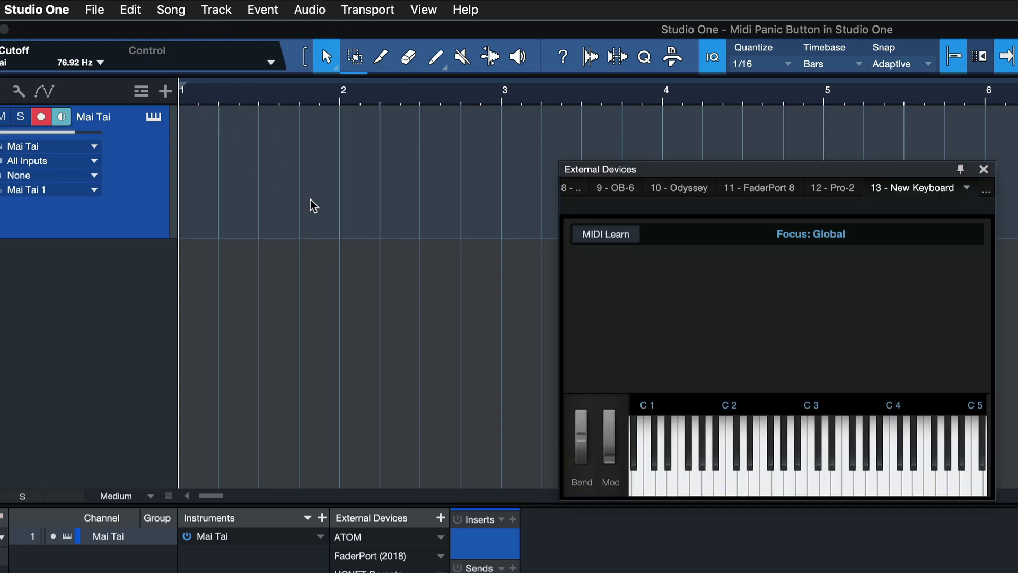
click(575, 232)
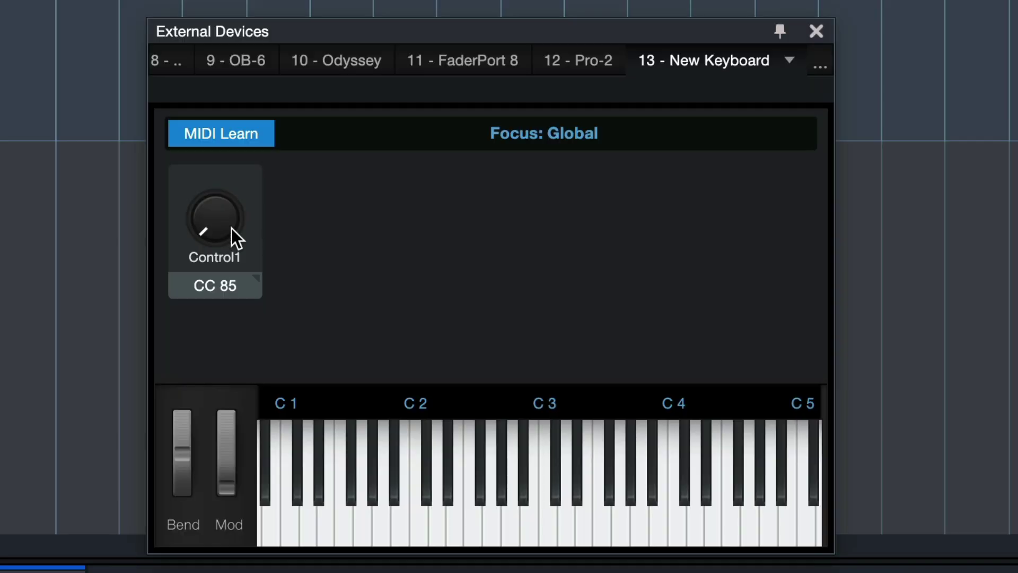
Change the learned Control1 from a knob to a Button (press/release).
right_click(231, 228)
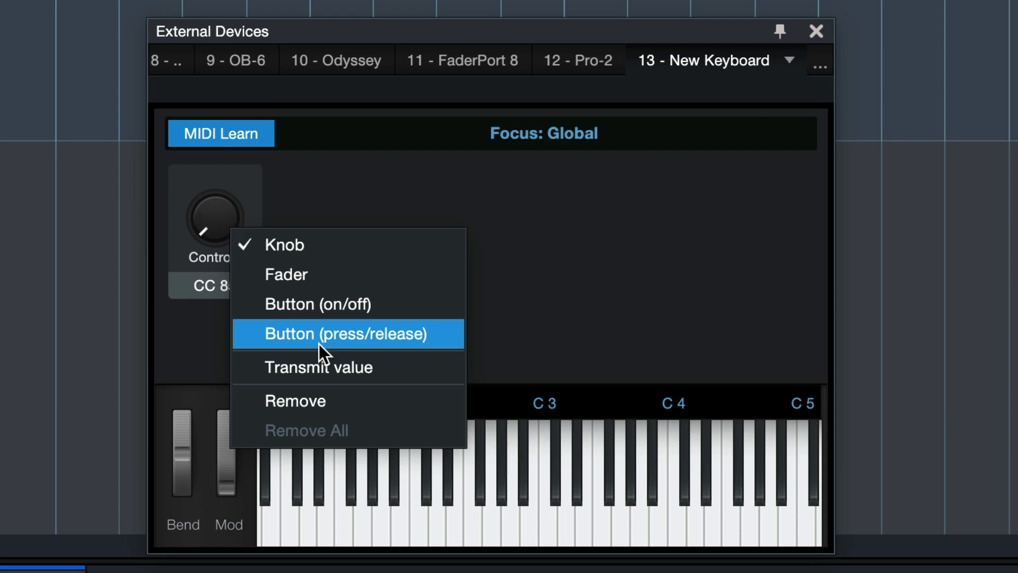
click(319, 344)
right_click(215, 209)
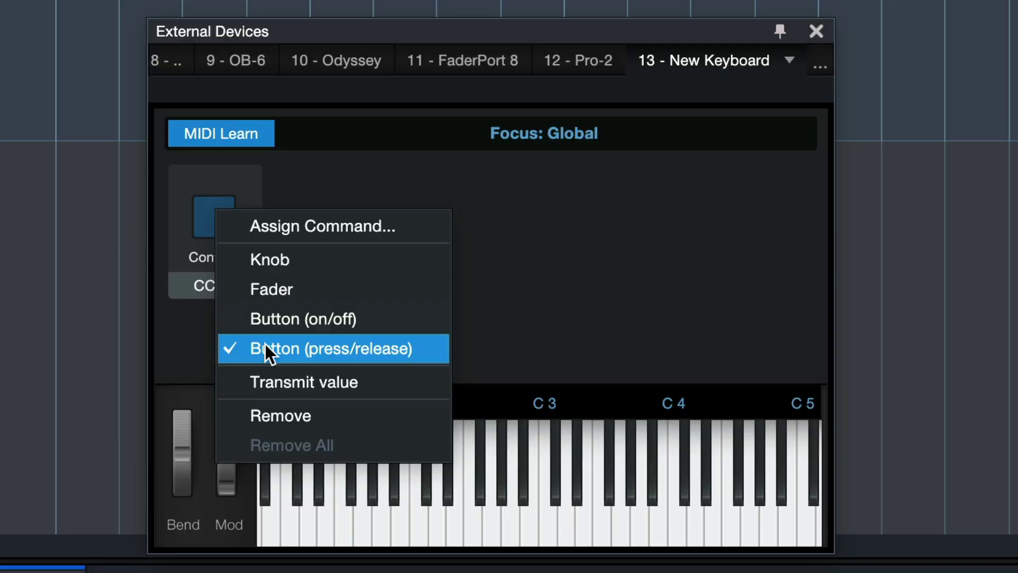
Assign Devices > All Notes Off to the Control1 button and close External Devices.
click(336, 225)
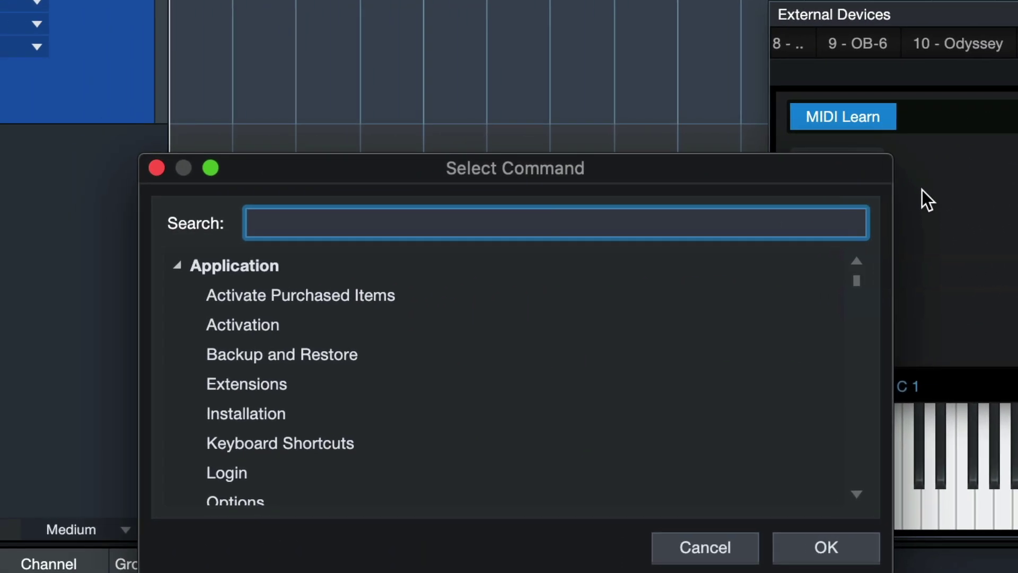
text(all notes)
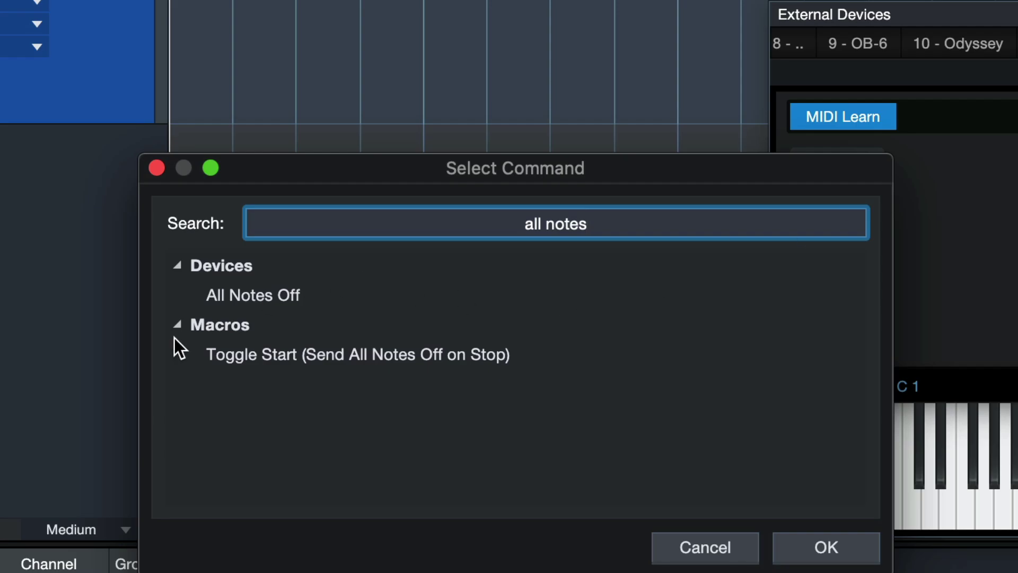
click(244, 290)
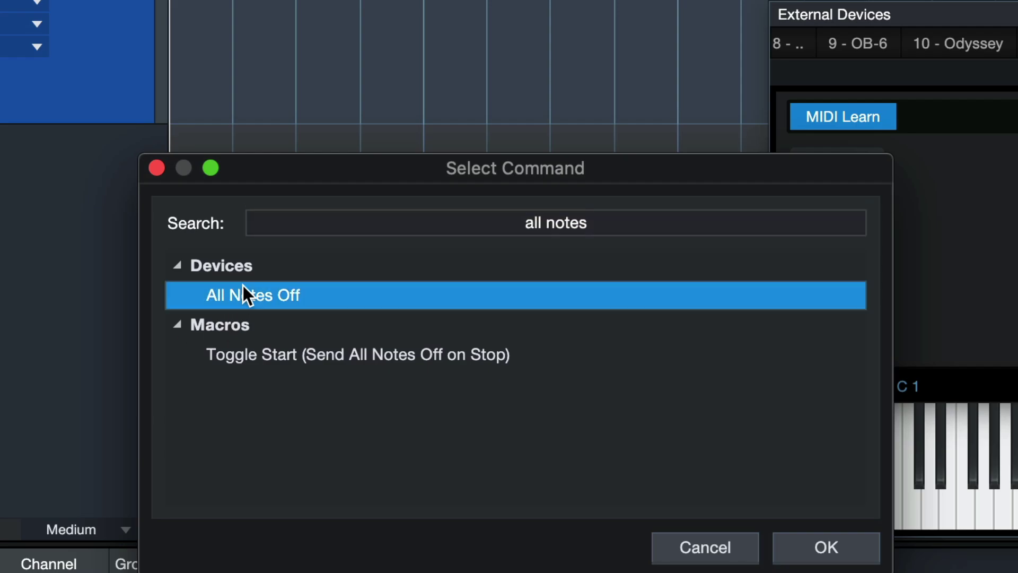
double_click(243, 291)
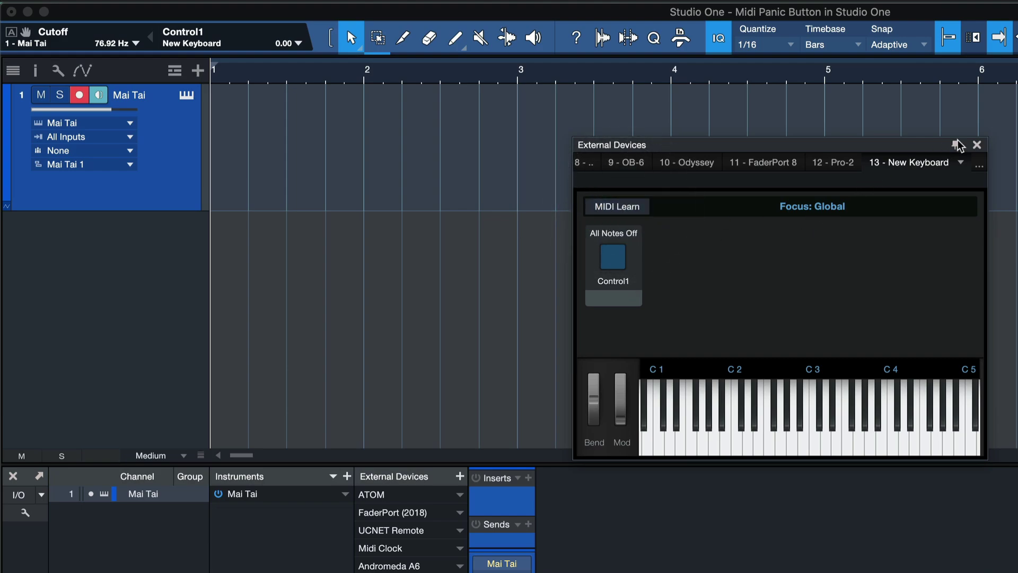
click(976, 145)
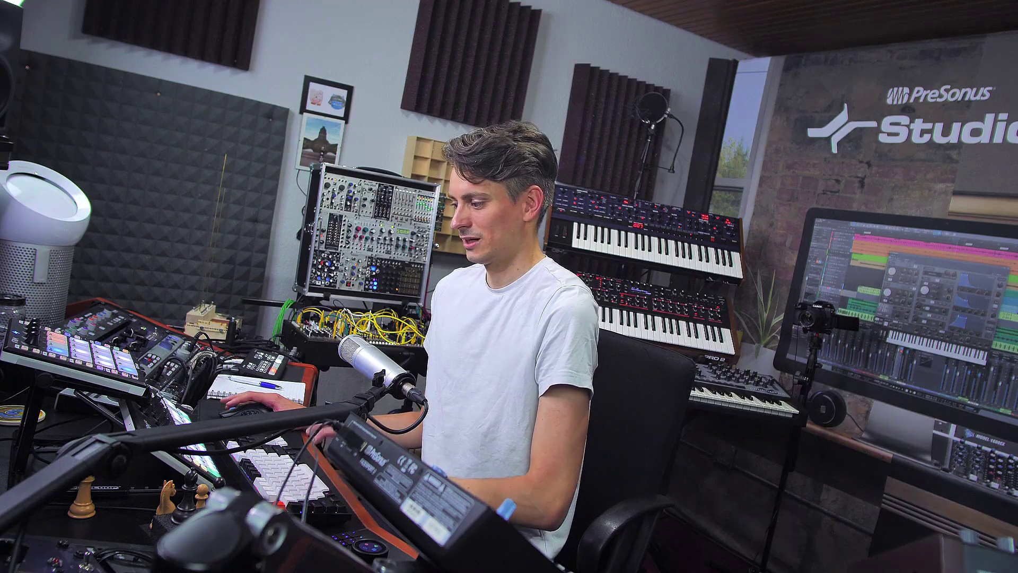